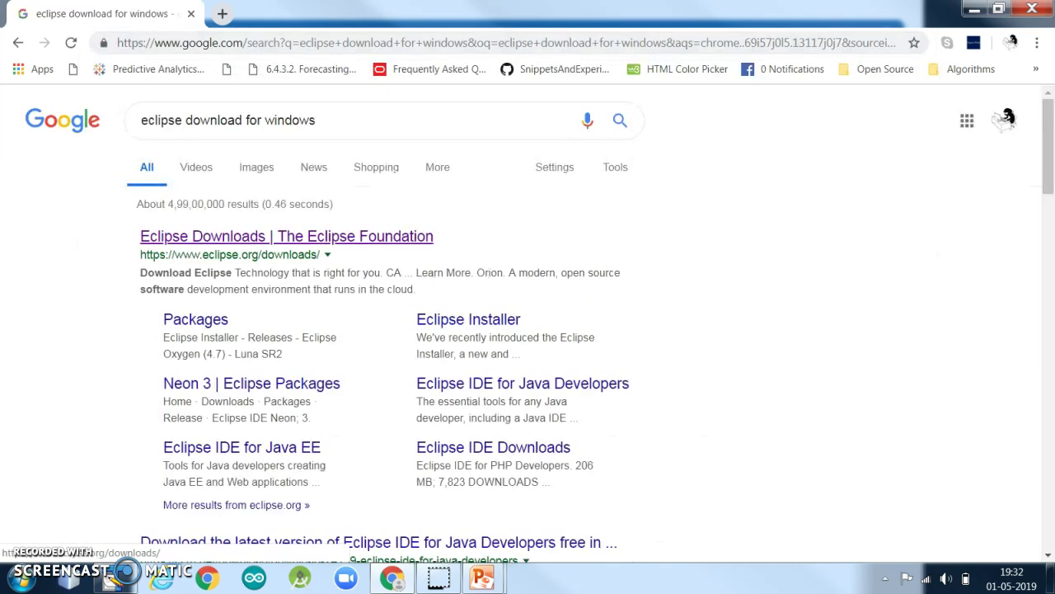
- Open the Eclipse Foundation downloads result and go to the 64-bit download page for Eclipse IDE 2019-03
{"action": "left_click", "coordinate": [247, 236]}
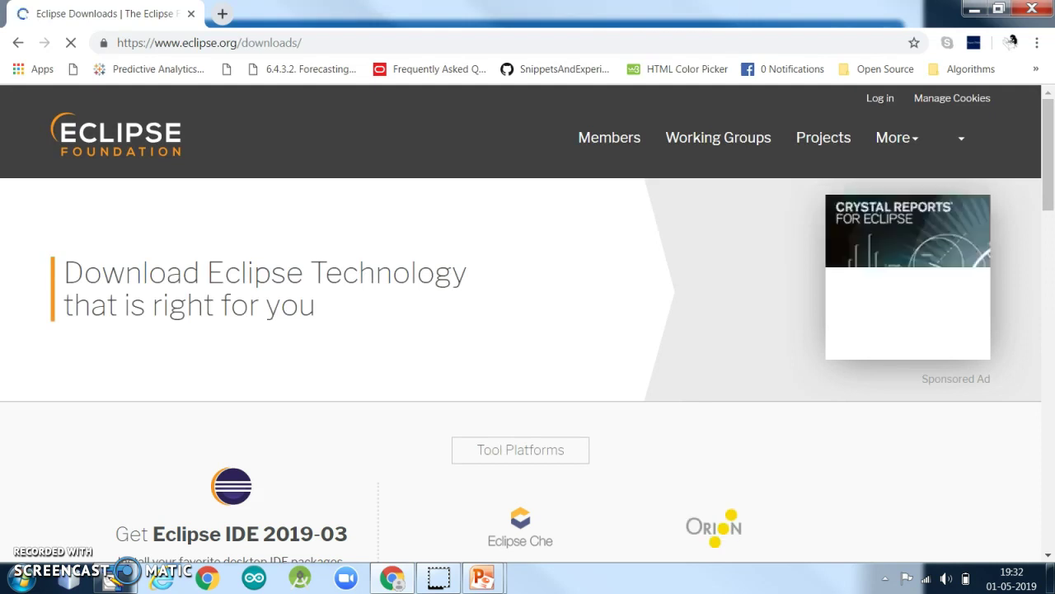
{"action": "scroll", "coordinate": [521, 322], "scroll_direction": "down", "scroll_amount": 2}
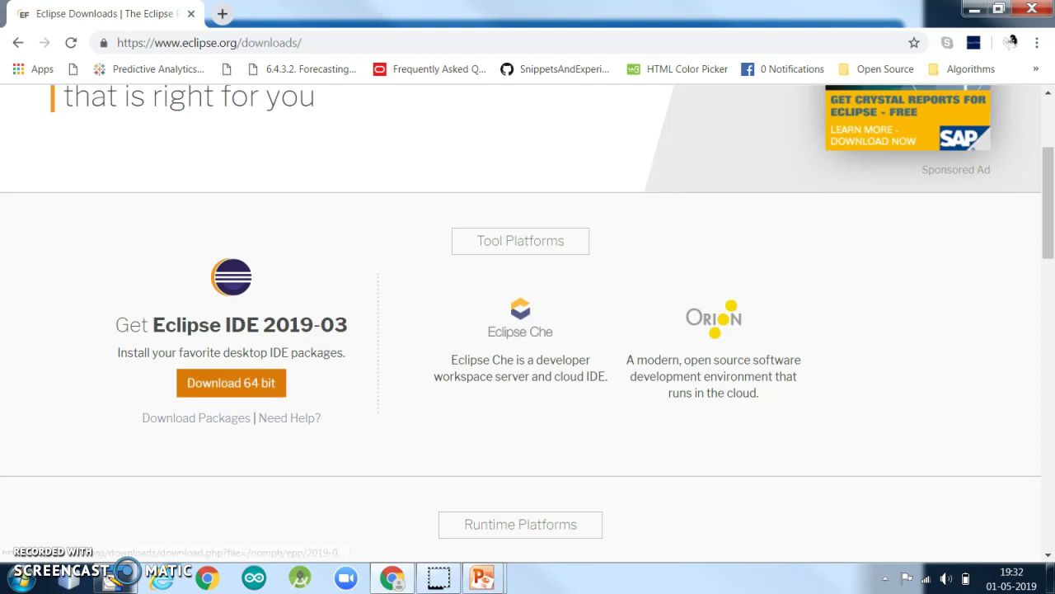
{"action": "left_click", "coordinate": [247, 389]}
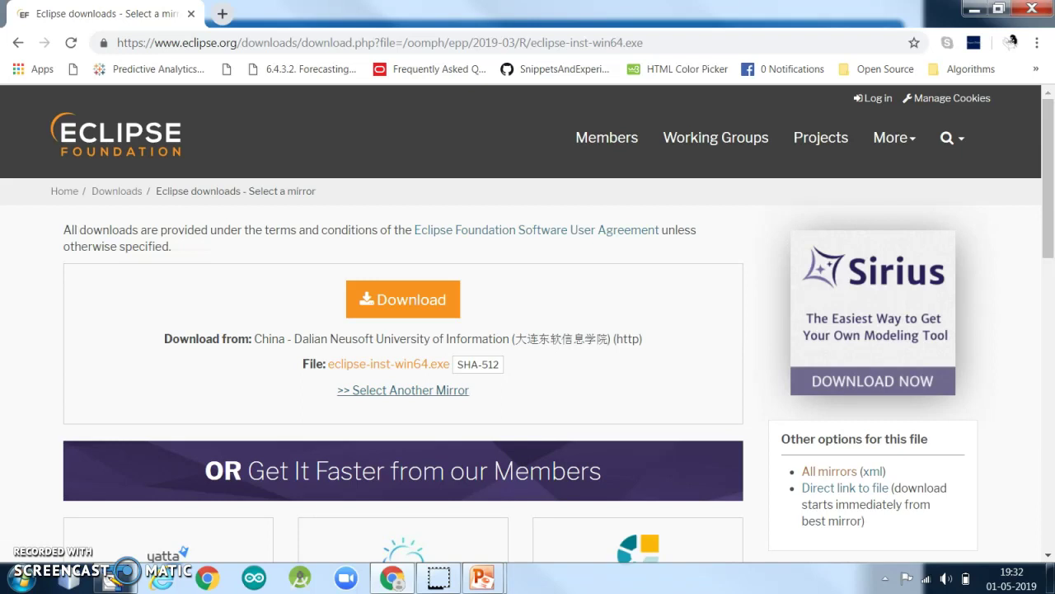
- Start downloading eclipse-inst-win64.exe from the Esto Internet mirror in India and cancel the running download
{"action": "left_click", "coordinate": [403, 390]}
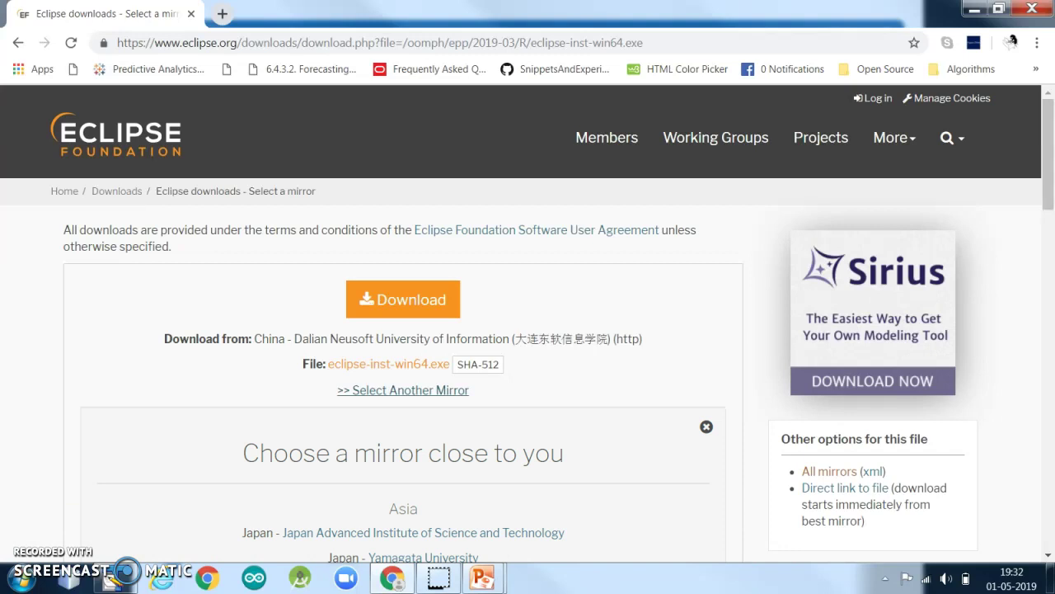
{"action": "scroll", "coordinate": [528, 326], "scroll_direction": "down", "scroll_amount": 5}
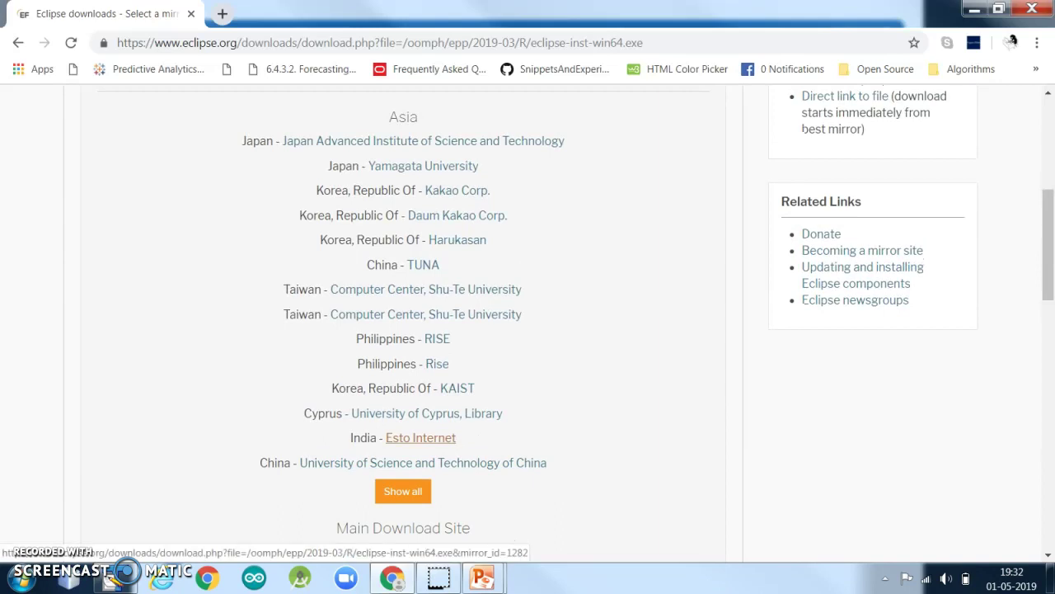
{"action": "left_click", "coordinate": [420, 437]}
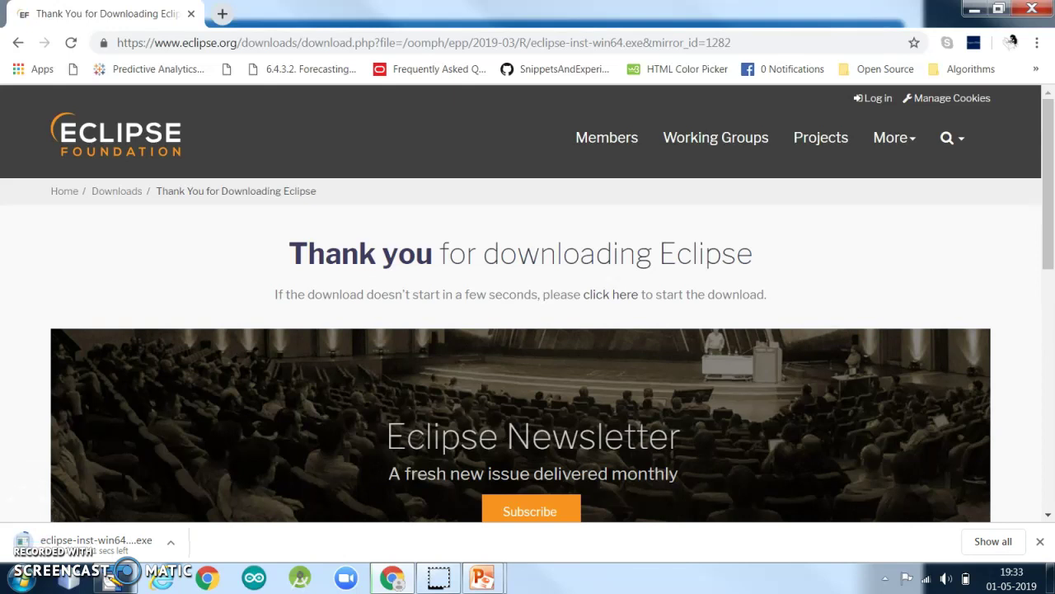
{"action": "left_click", "coordinate": [170, 542]}
{"action": "left_click", "coordinate": [188, 511]}
- Find eclipse-inst-win64 in the Downloads folder in Windows Explorer and run the installer, accepting the security warning
{"action": "key", "text": "super+e"}
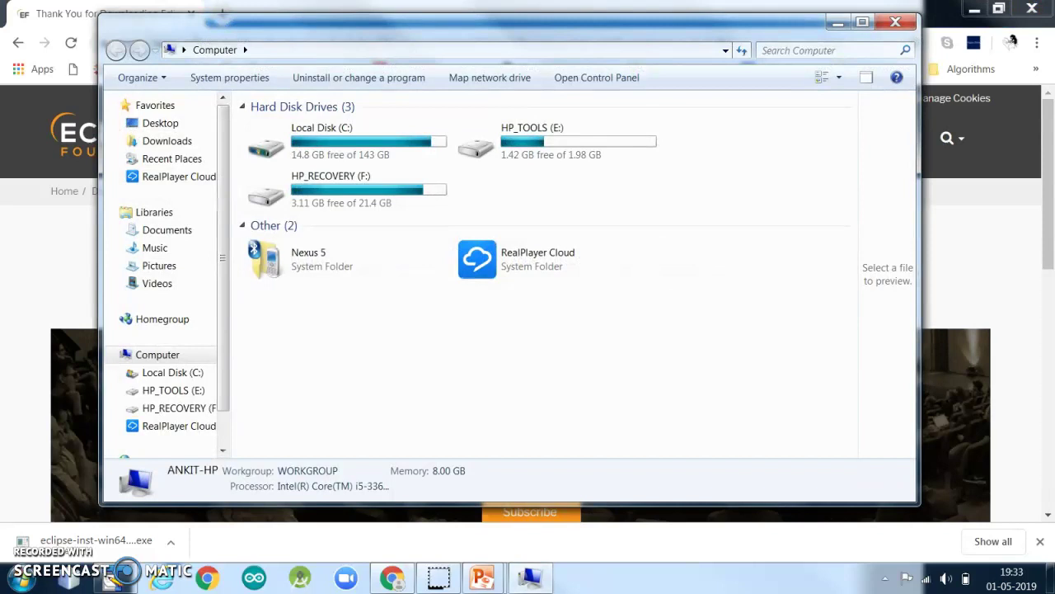
{"action": "left_click", "coordinate": [166, 141]}
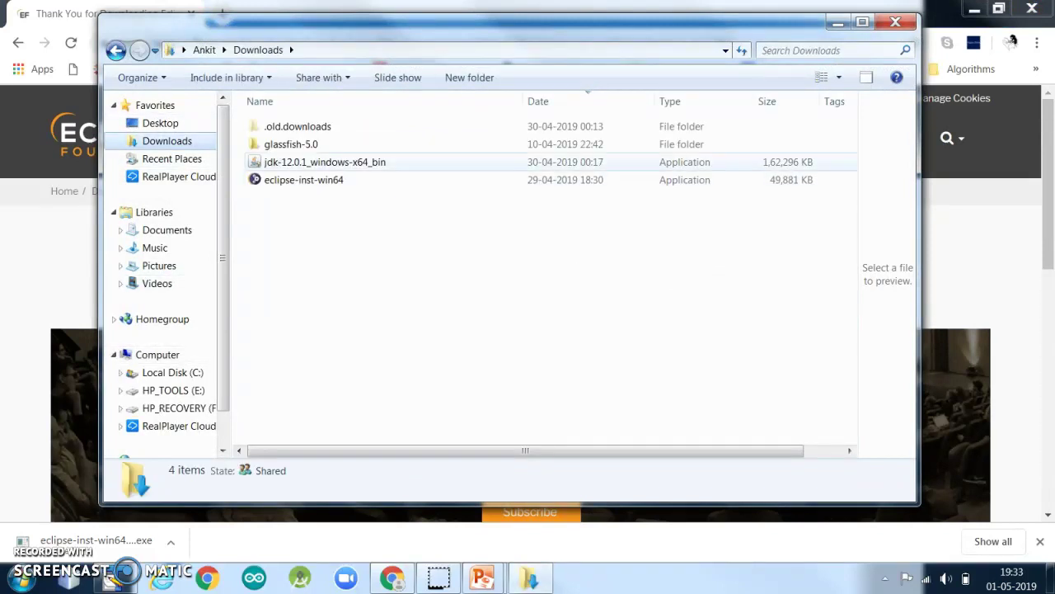
{"action": "left_click", "coordinate": [303, 180]}
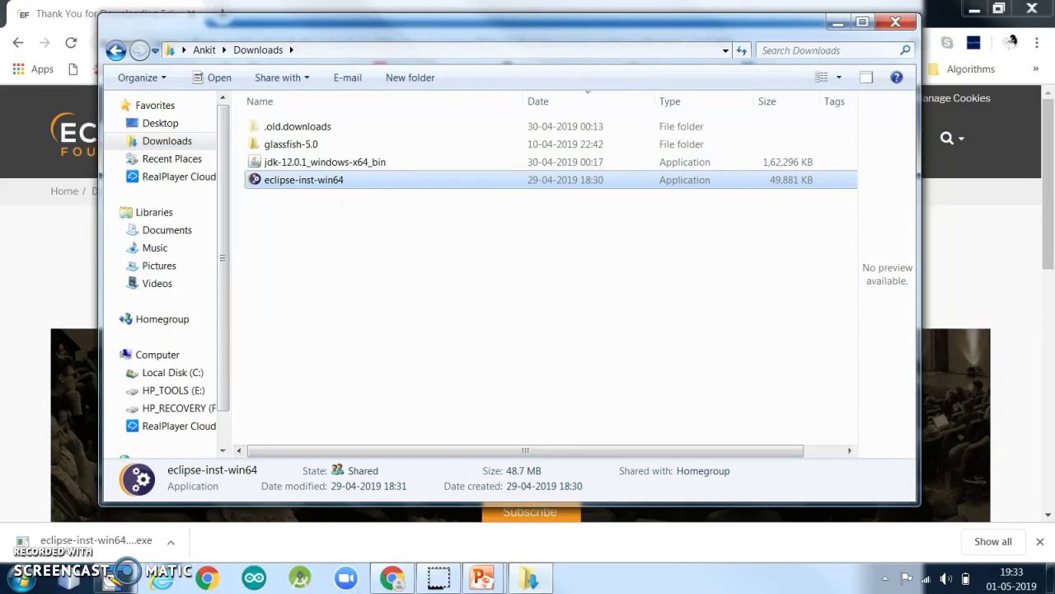
{"action": "double_click", "coordinate": [303, 180]}
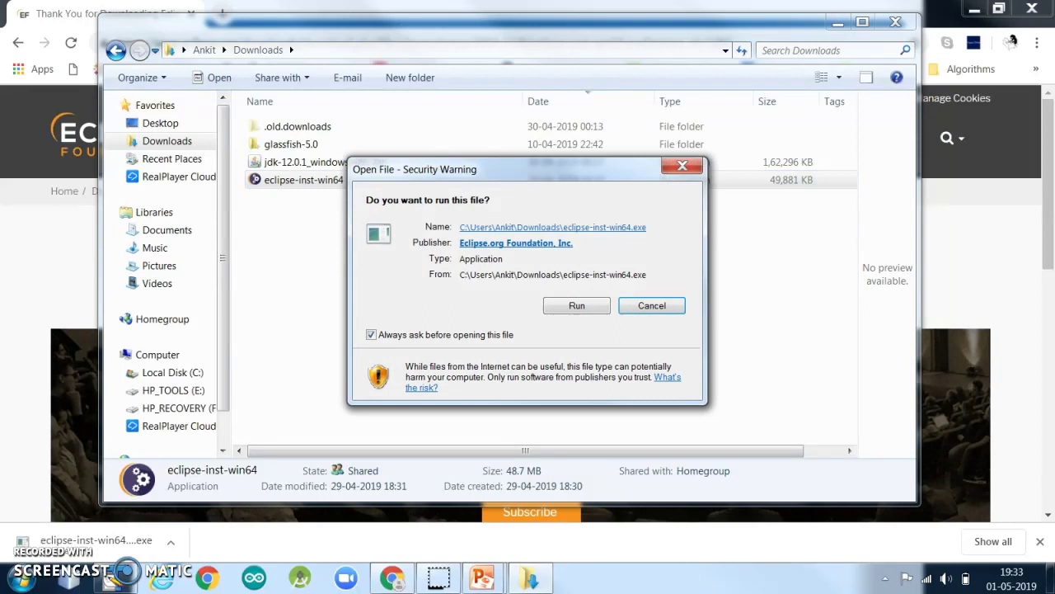
{"action": "key", "text": "Return"}
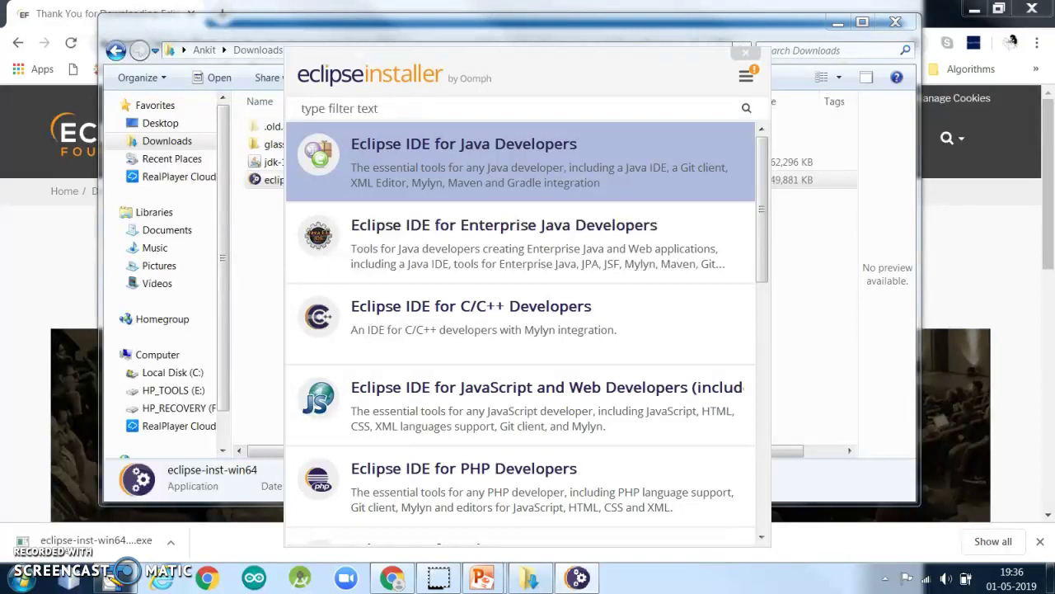
- View the installation options for Eclipse IDE for Enterprise Java Developers and close the installer without installing
{"action": "left_click", "coordinate": [504, 239]}
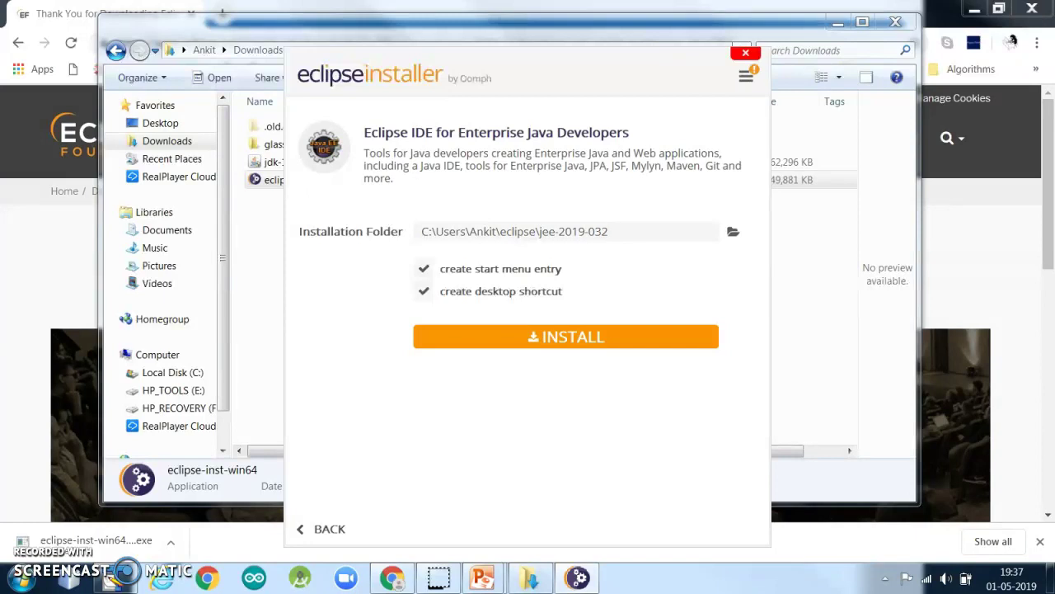
{"action": "left_click", "coordinate": [745, 52]}
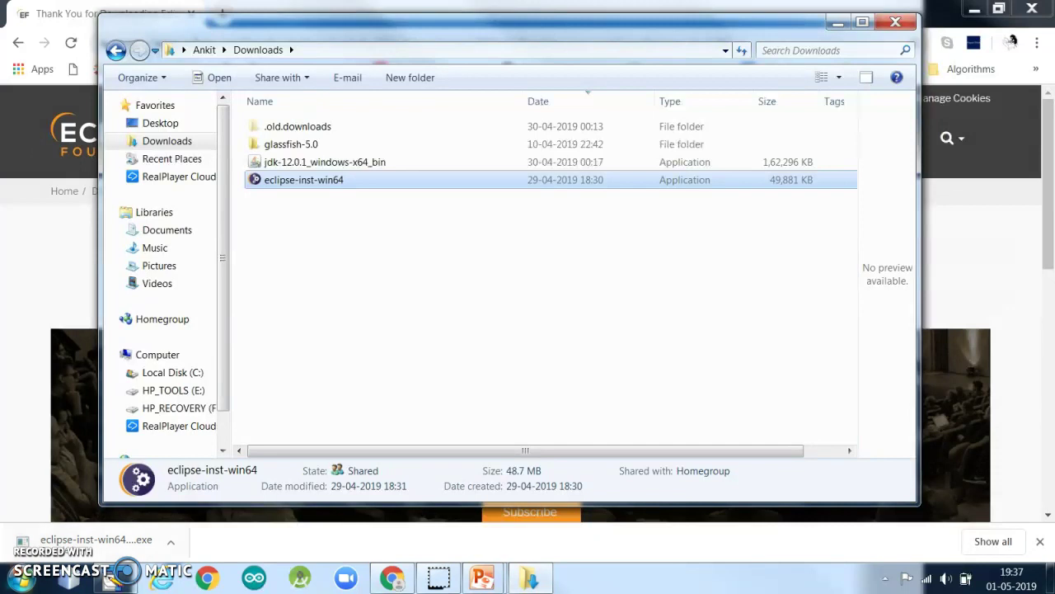
- Launch Eclipse Jee 2019-03 using the proposed eclipse-workspace directory as the workspace
{"action": "left_click", "coordinate": [20, 579]}
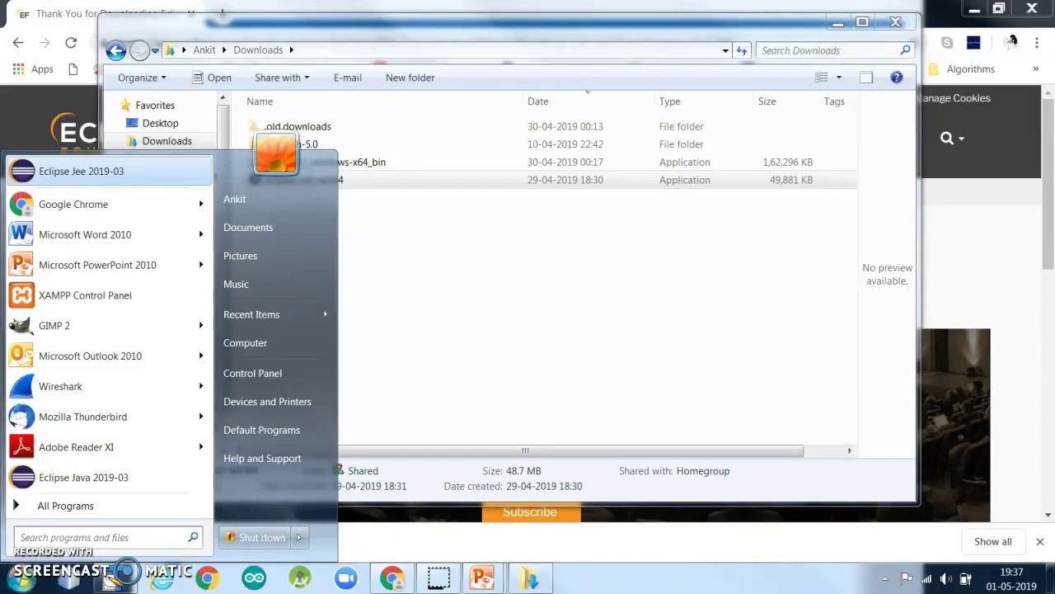
{"action": "left_click", "coordinate": [82, 171]}
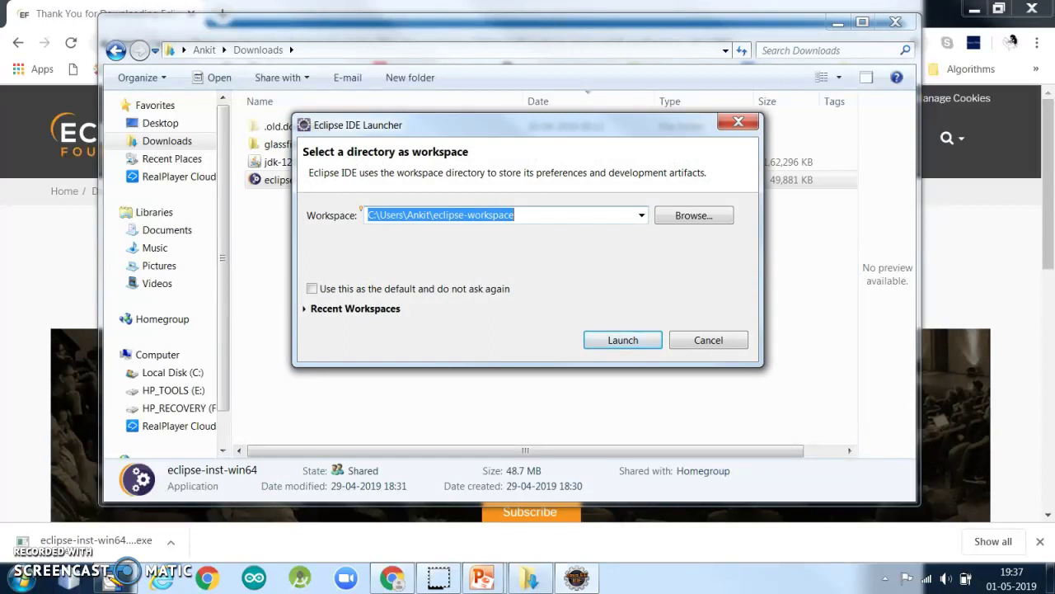
{"action": "key", "text": "Return"}
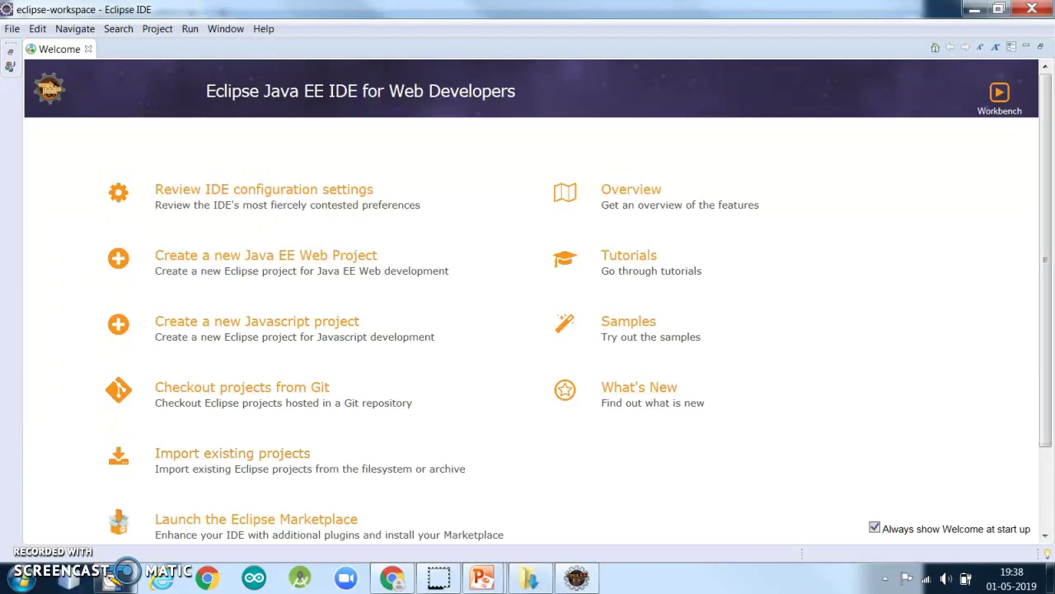
{"action": "left_click", "coordinate": [12, 28]}
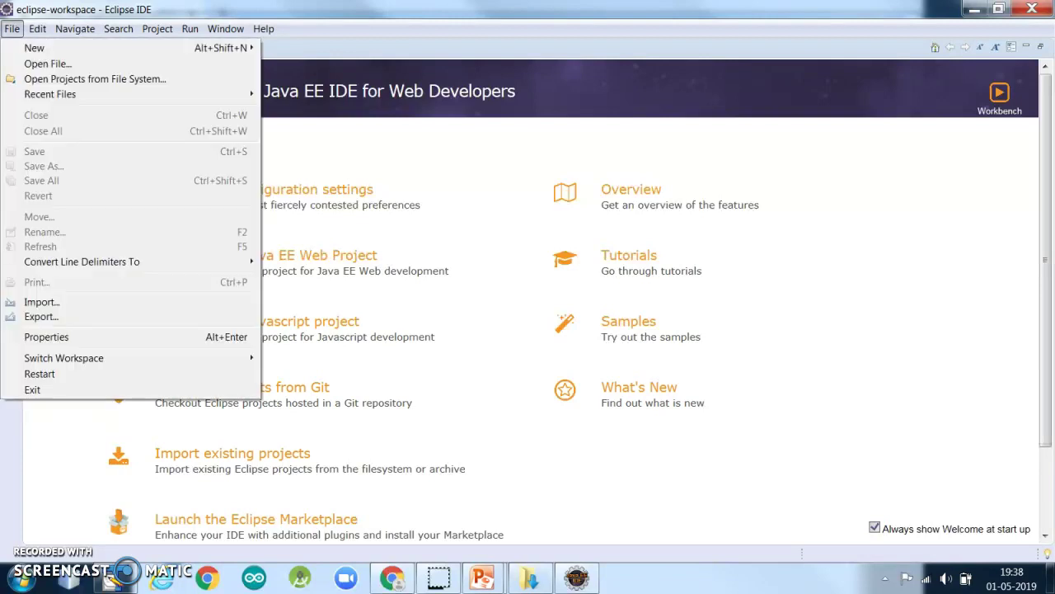
{"action": "mouse_move", "coordinate": [50, 48]}
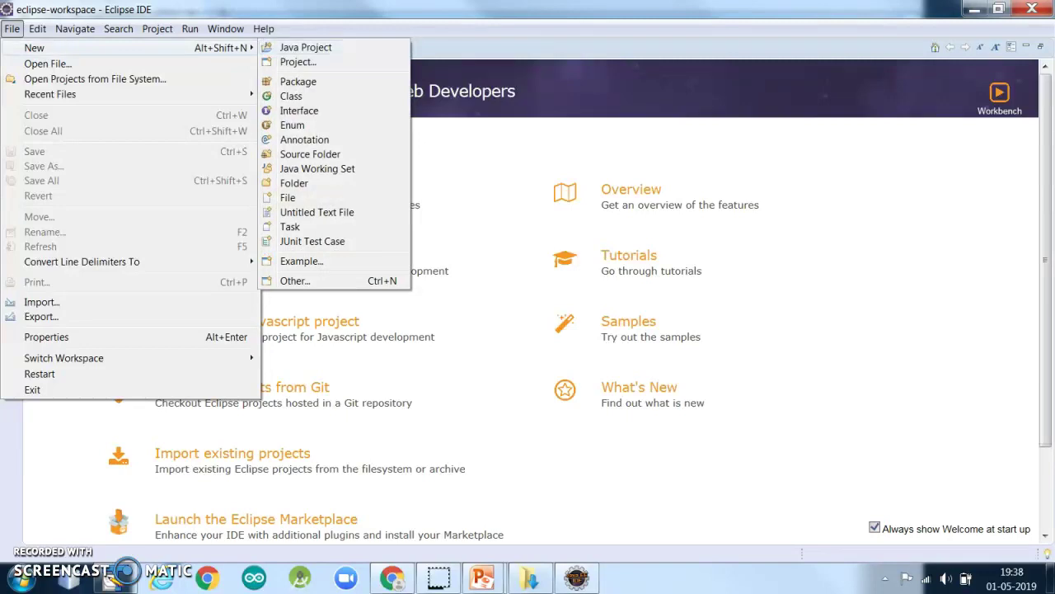
{"action": "left_click", "coordinate": [305, 47]}
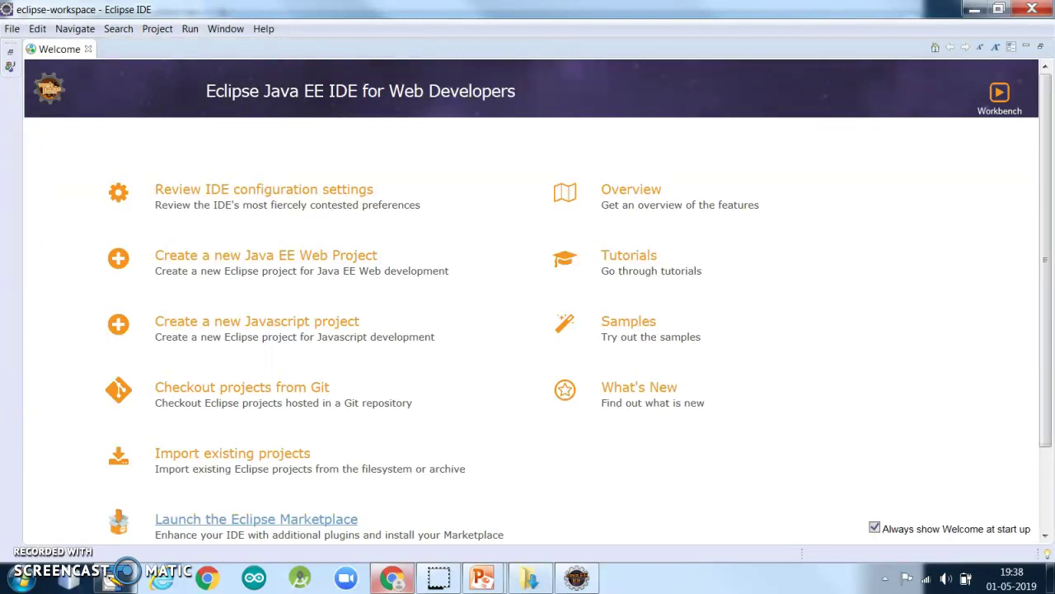
- Switch to Chrome, search for "netbeans" in a new tab and open the Welcome to NetBeans site
{"action": "left_click", "coordinate": [392, 577]}
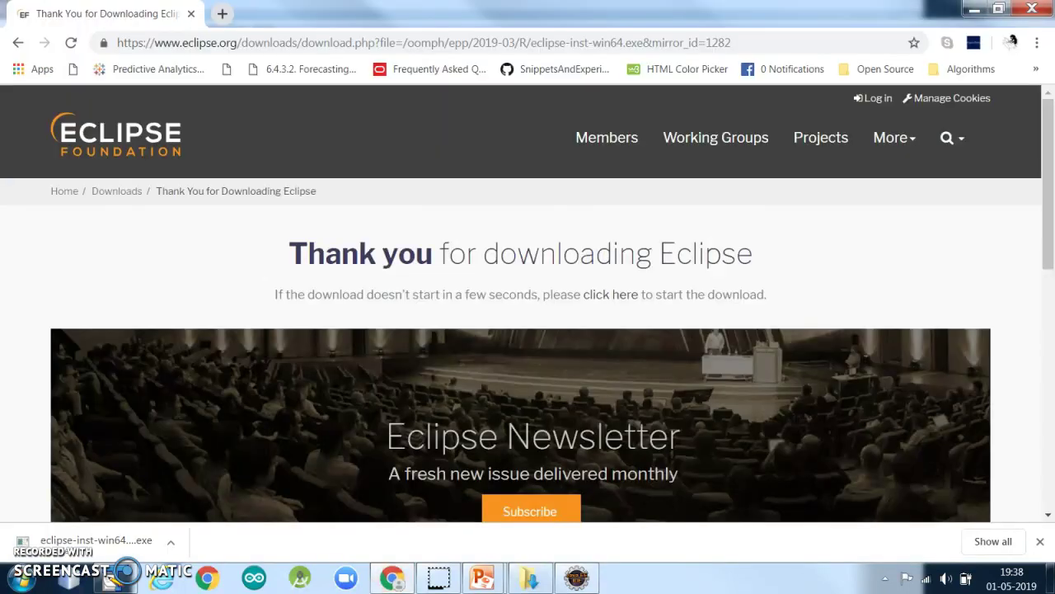
{"action": "left_click", "coordinate": [222, 13]}
{"action": "type", "text": "netbeans"}
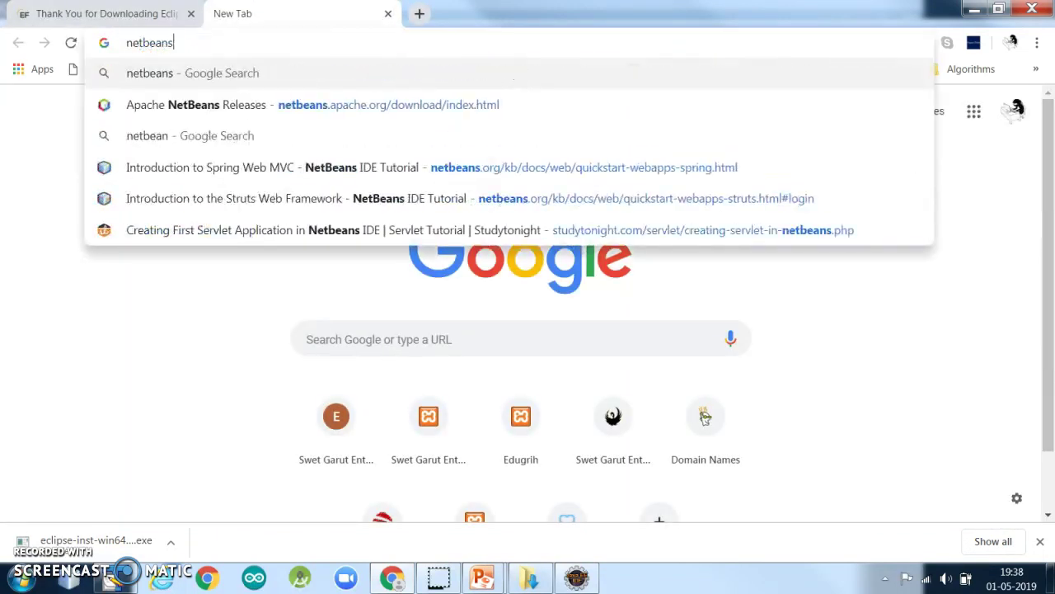
{"action": "key", "text": "Return"}
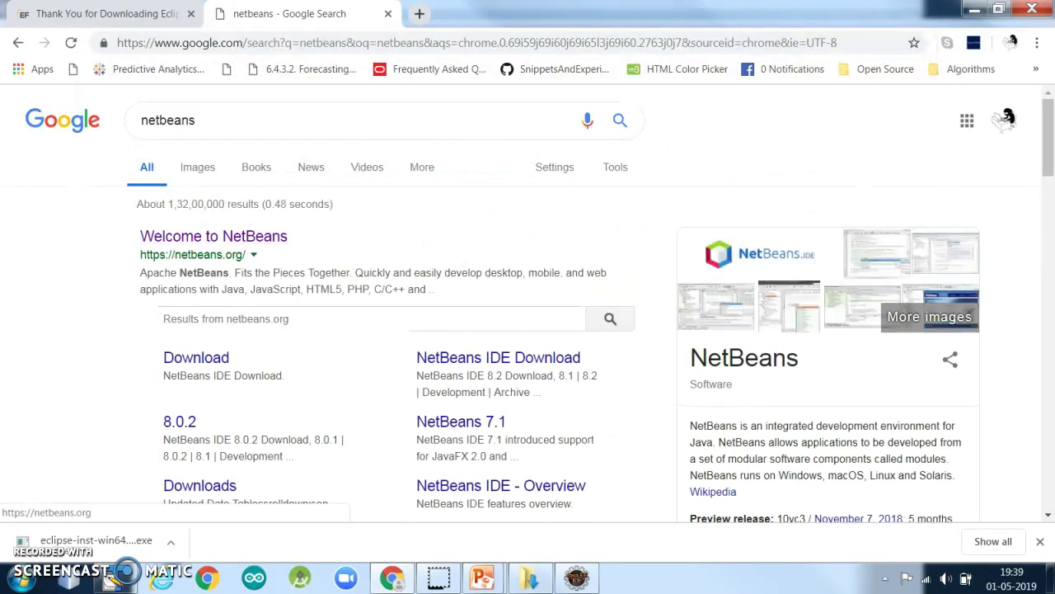
{"action": "left_click", "coordinate": [213, 236]}
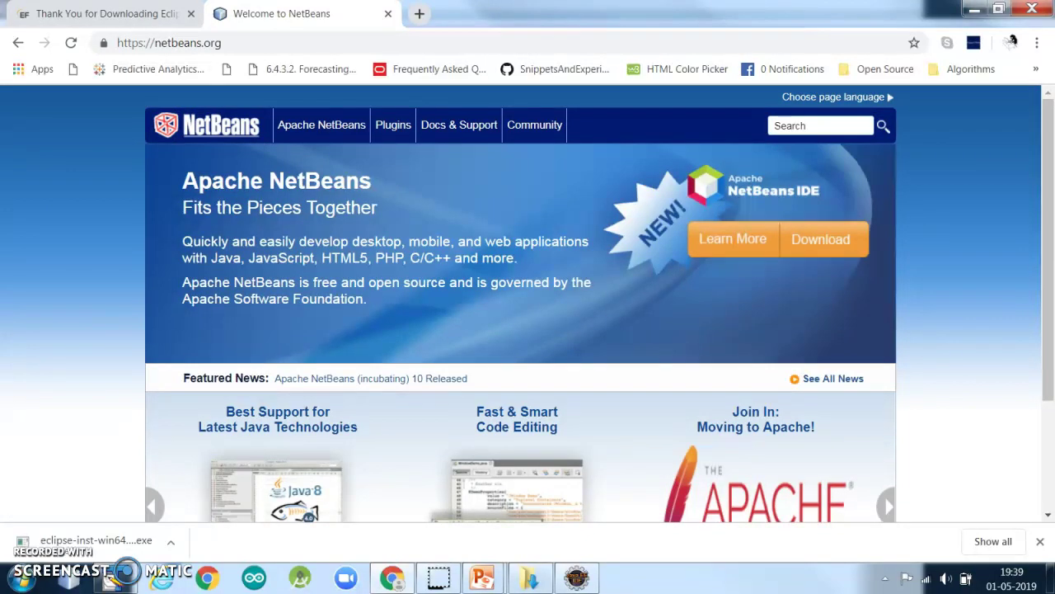
- Look over the NetBeans home page and open the Apache NetBeans IDE download page
{"action": "scroll", "coordinate": [528, 303], "scroll_direction": "down", "scroll_amount": 1}
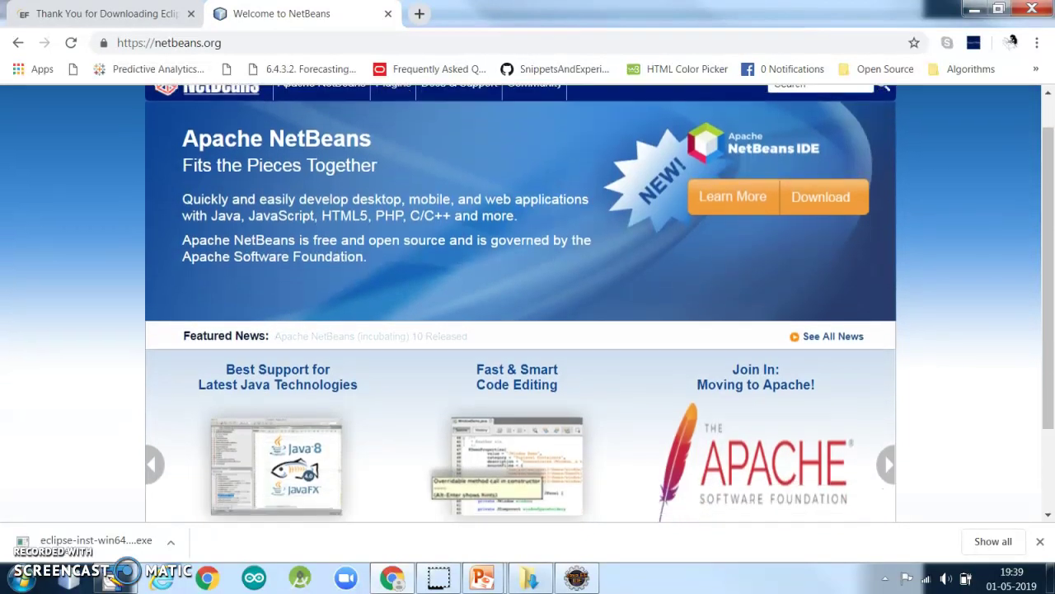
{"action": "scroll", "coordinate": [528, 303], "scroll_direction": "down", "scroll_amount": 2}
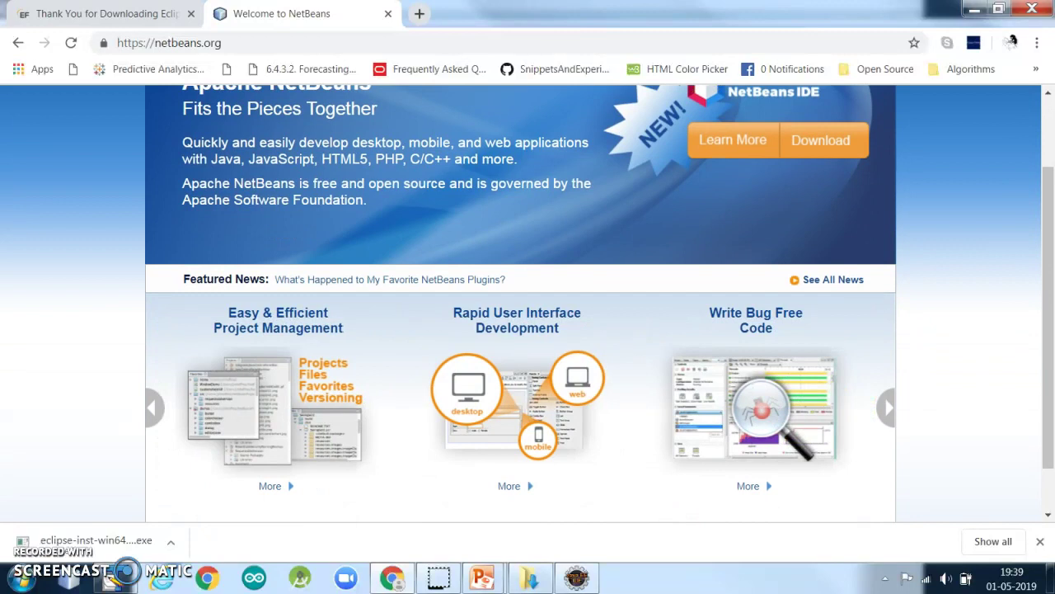
{"action": "scroll", "coordinate": [528, 302], "scroll_direction": "up", "scroll_amount": 3}
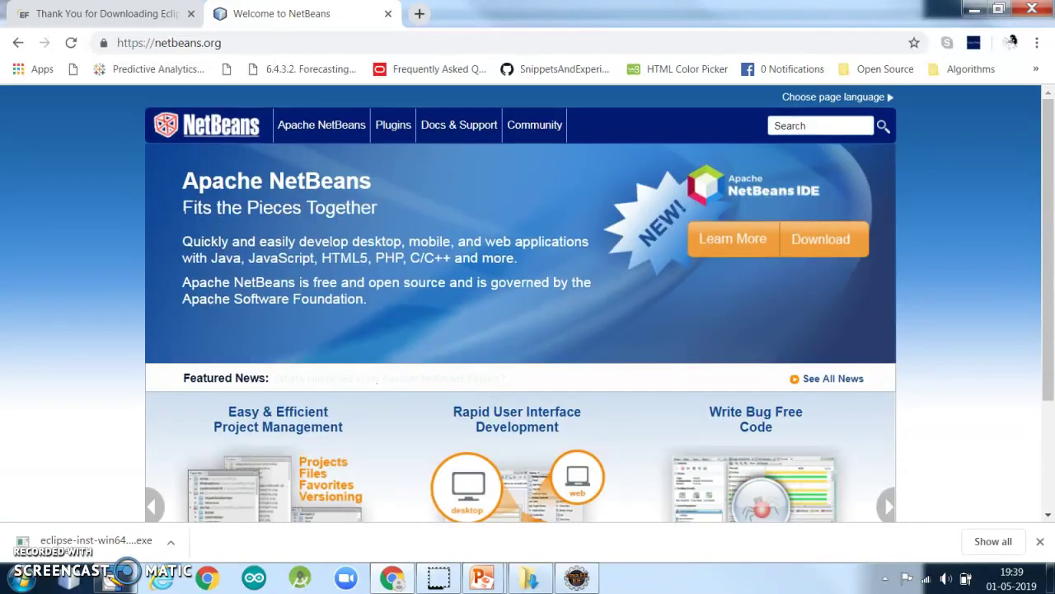
{"action": "left_click", "coordinate": [820, 238]}
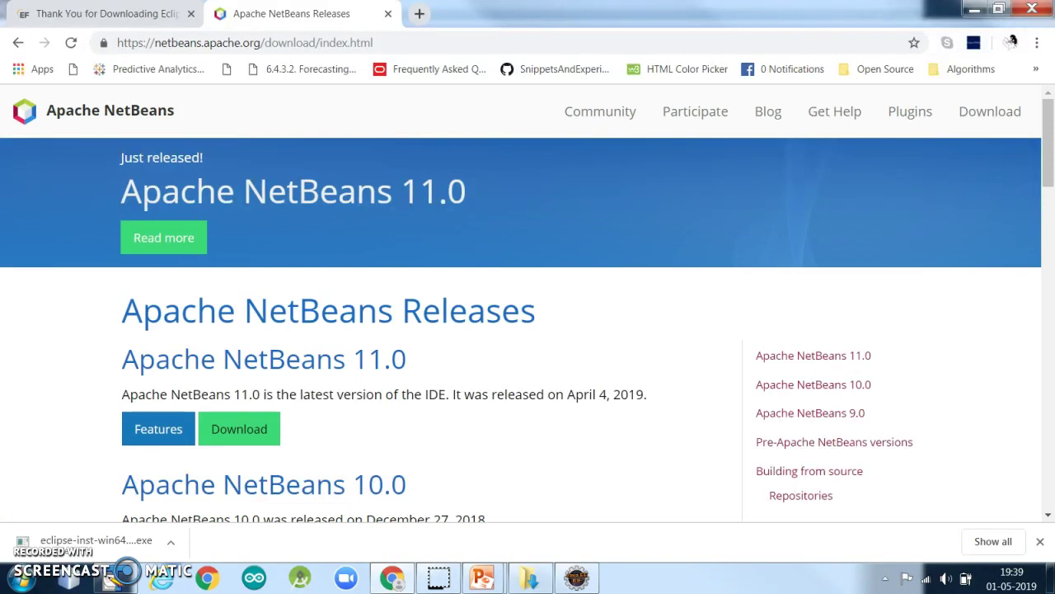
- Open the NetBeans 8.2 download page from the pre-Apache versions list and view its table of download bundles
{"action": "scroll", "coordinate": [528, 303], "scroll_direction": "down", "scroll_amount": 2}
{"action": "scroll", "coordinate": [528, 302], "scroll_direction": "down", "scroll_amount": 4}
{"action": "scroll", "coordinate": [528, 302], "scroll_direction": "up", "scroll_amount": 3}
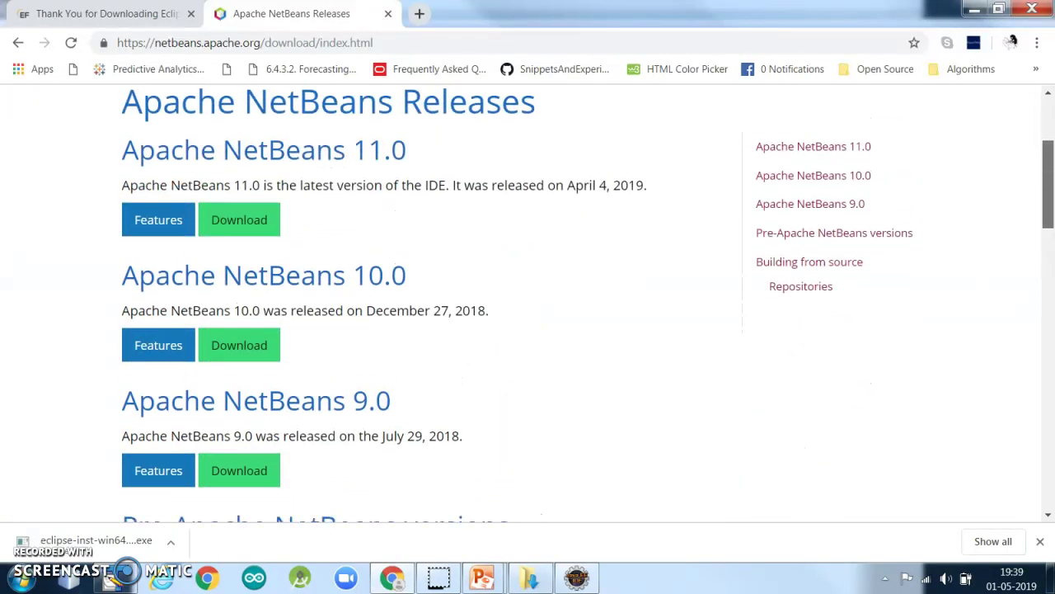
{"action": "scroll", "coordinate": [528, 303], "scroll_direction": "down", "scroll_amount": 3}
{"action": "scroll", "coordinate": [527, 303], "scroll_direction": "down", "scroll_amount": 2}
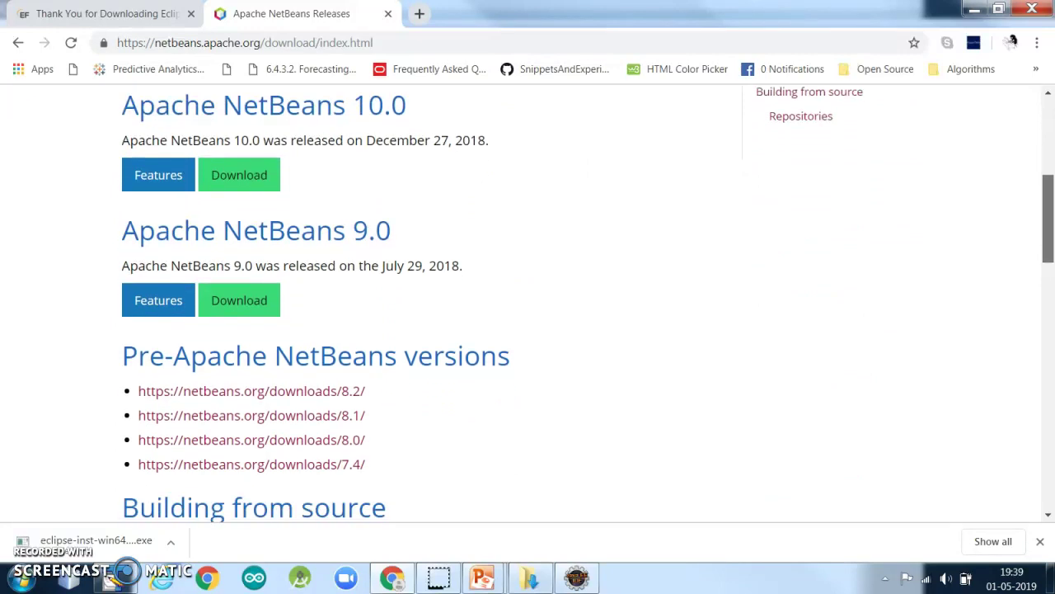
{"action": "scroll", "coordinate": [527, 303], "scroll_direction": "down", "scroll_amount": 1}
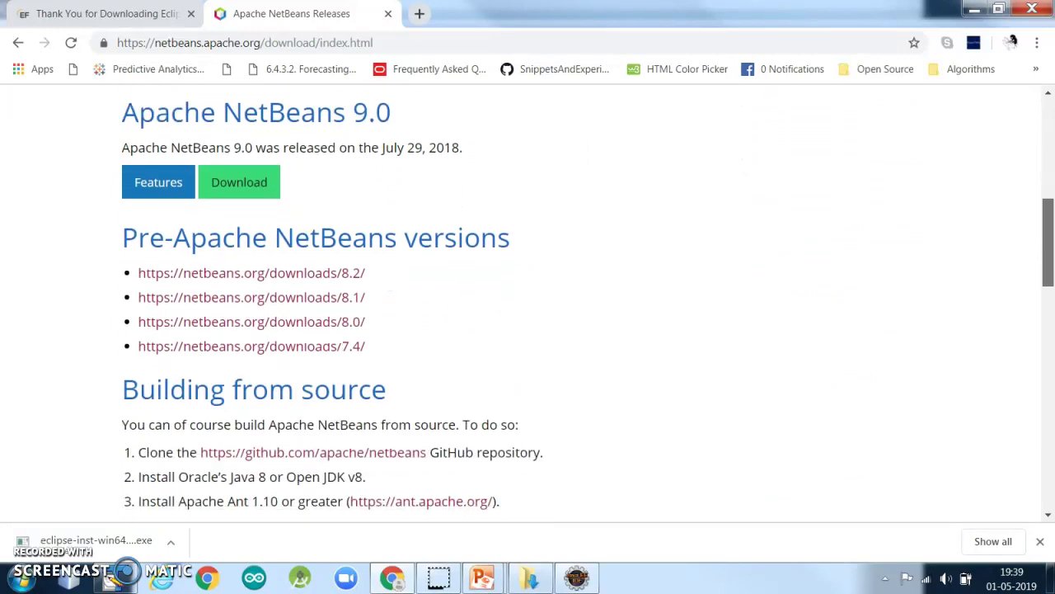
{"action": "scroll", "coordinate": [528, 302], "scroll_direction": "down", "scroll_amount": 2}
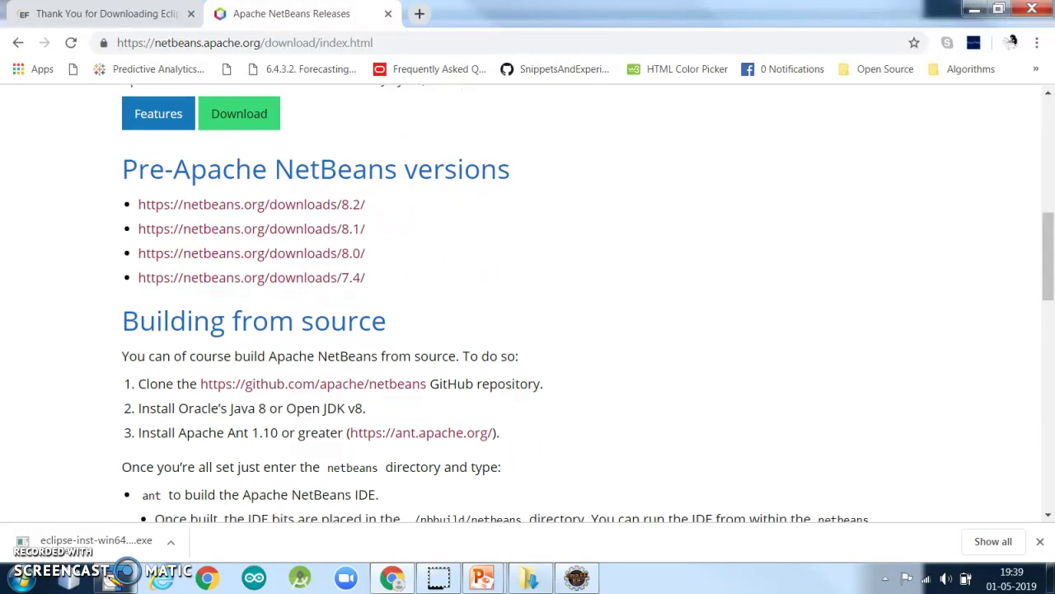
{"action": "left_click", "coordinate": [252, 204]}
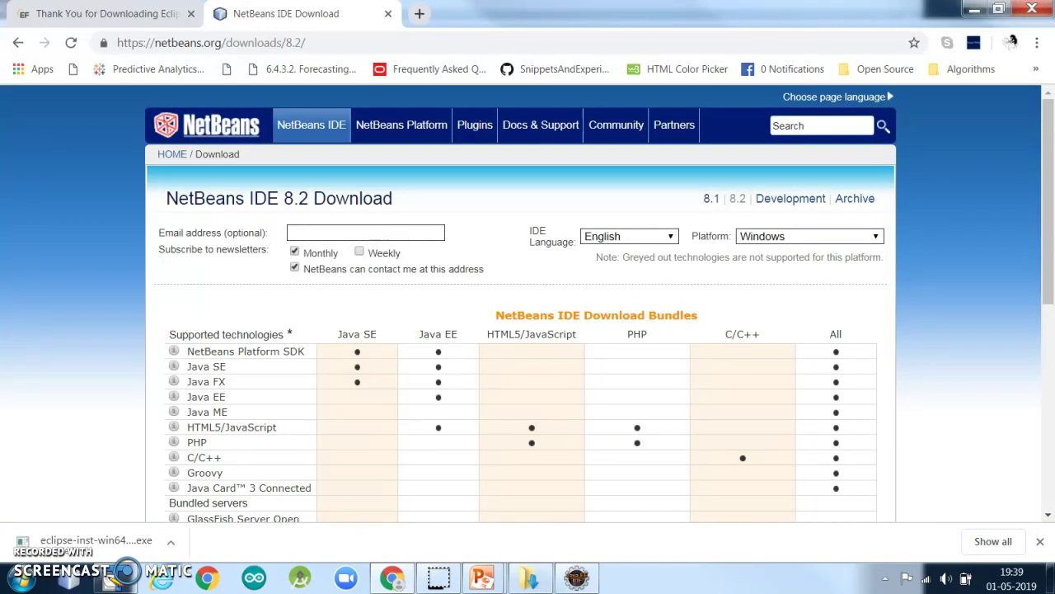
{"action": "key", "text": "Down"}
{"action": "key", "text": "Down"}
{"action": "key", "text": "Down"}
{"action": "key", "text": "Down"}
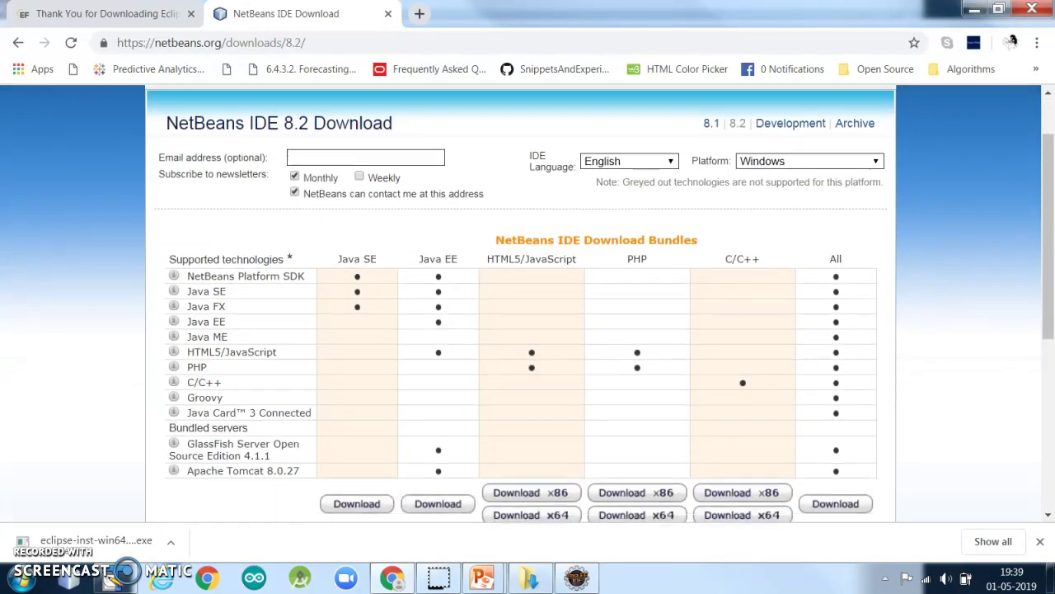